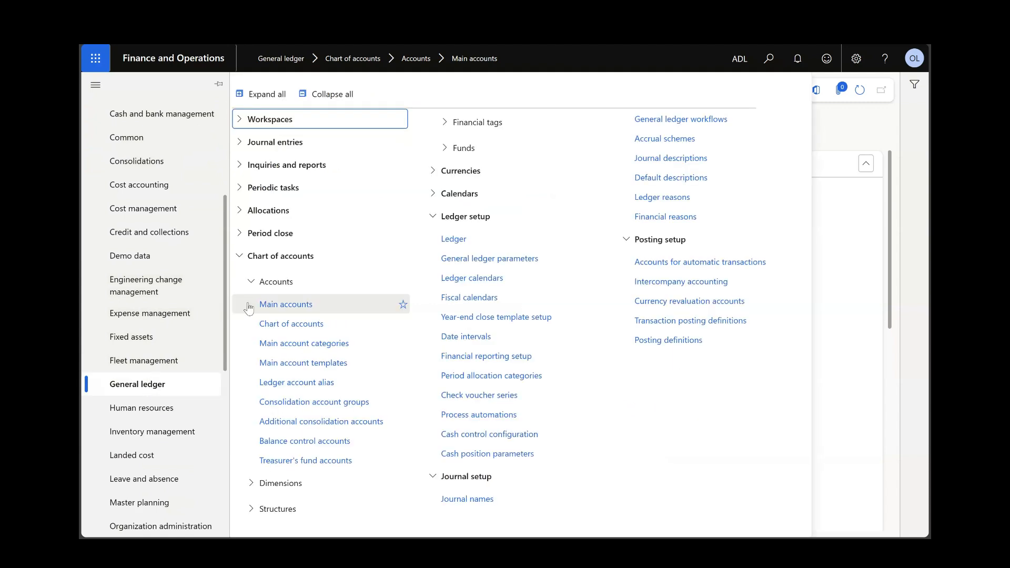
Step: Create a new main account in the Auto Dealer Limited COA with number 123456 and the name "Rent expense"
click(302, 307)
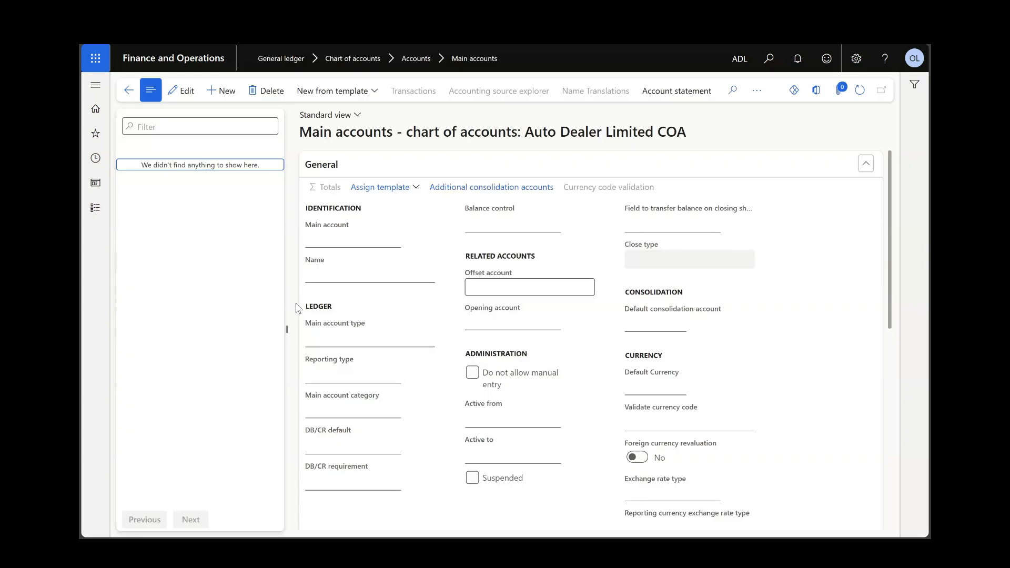
click(227, 92)
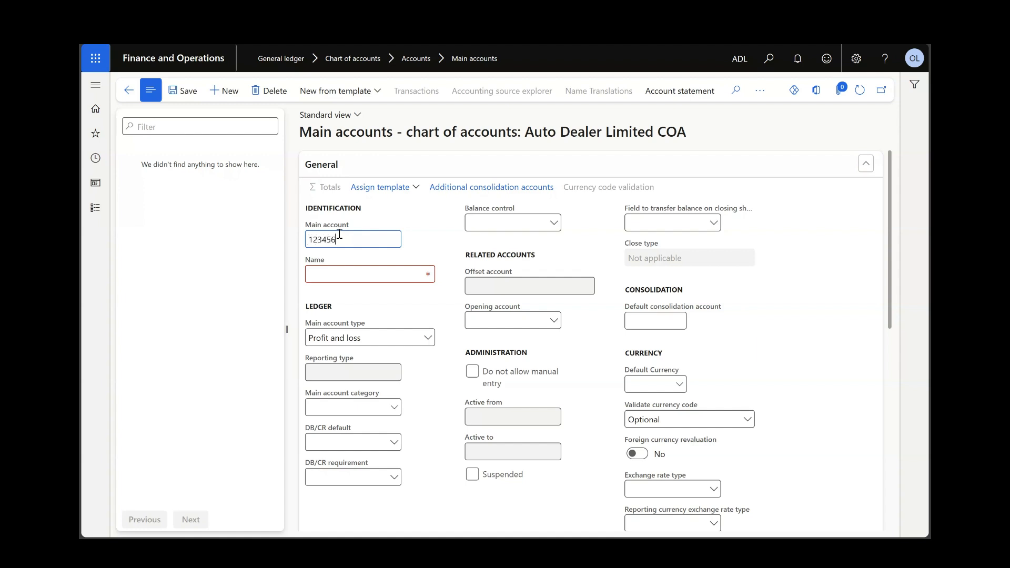
click(383, 276)
text(Rent )
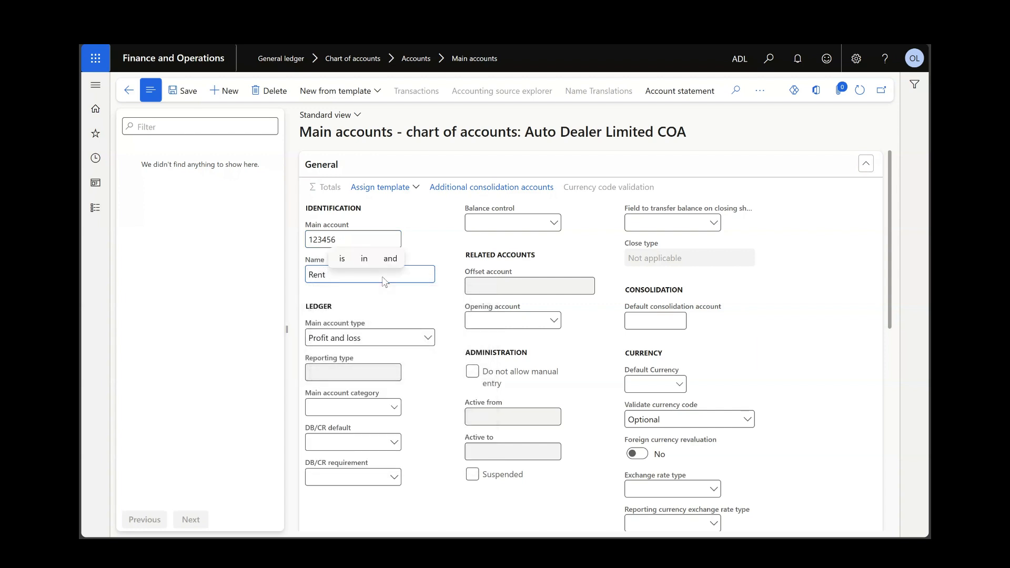
text(expense)
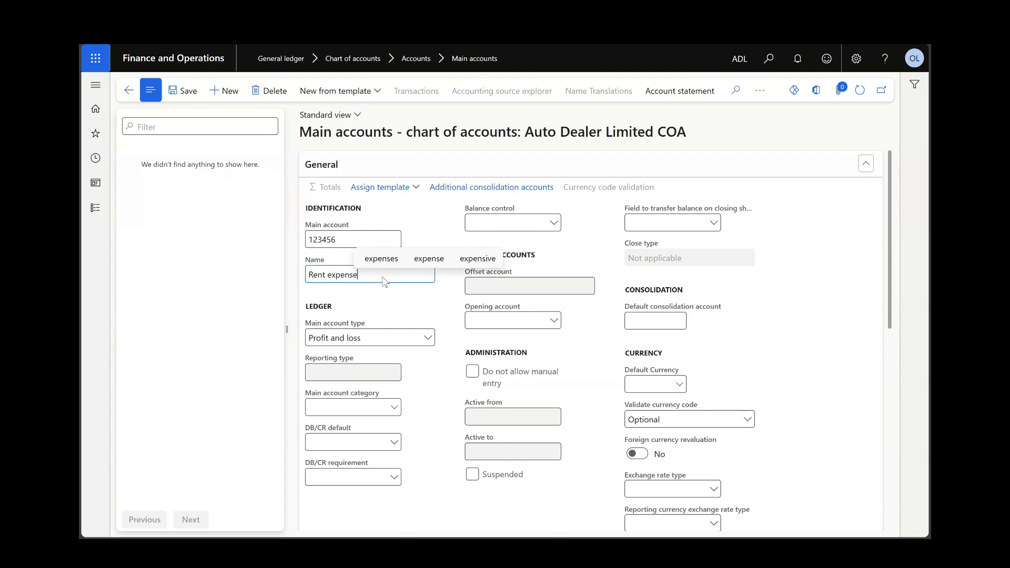
Step: Set the Rent expense account's main account type to Expense and save the record
click(426, 339)
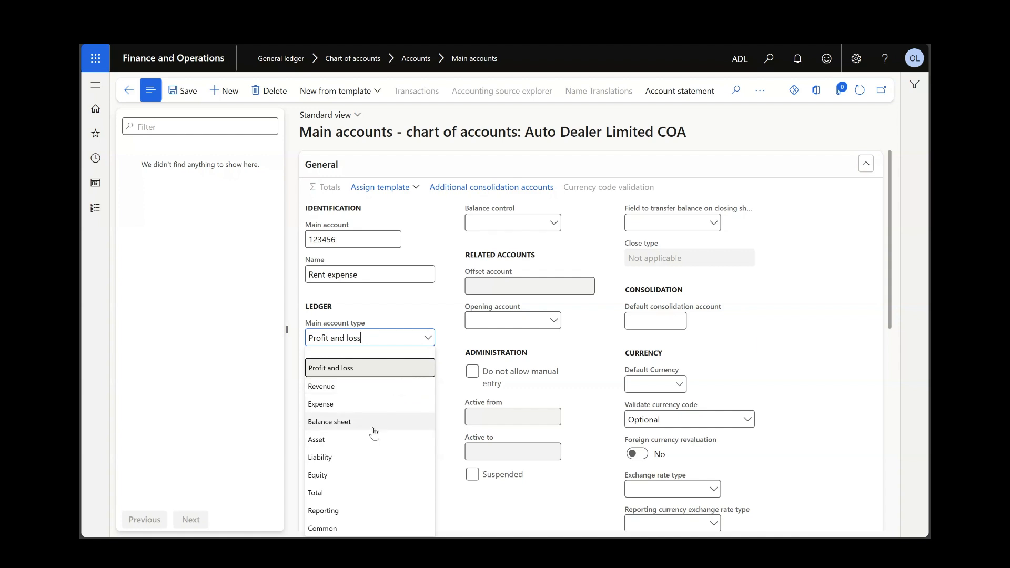
click(366, 412)
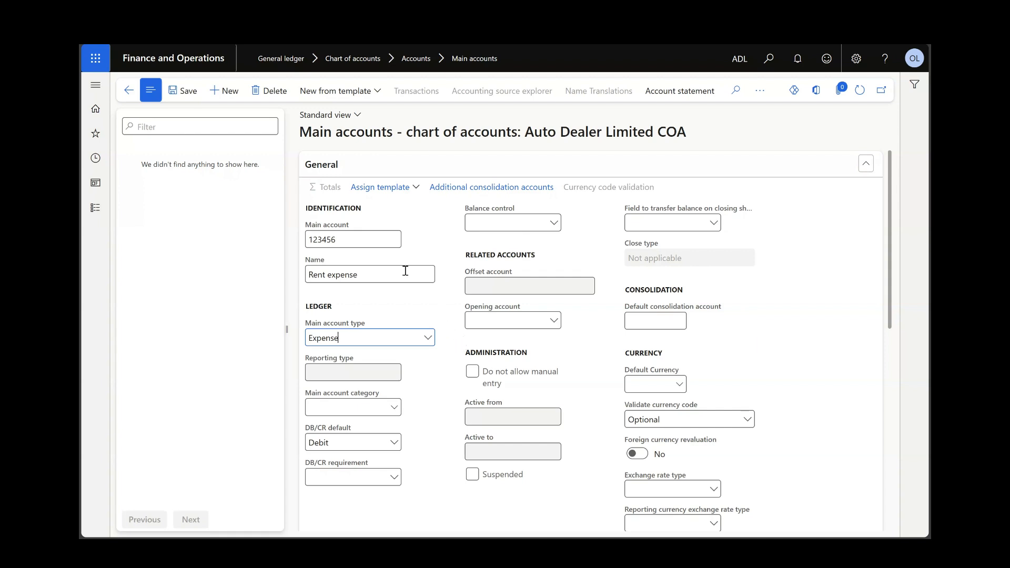
click(186, 94)
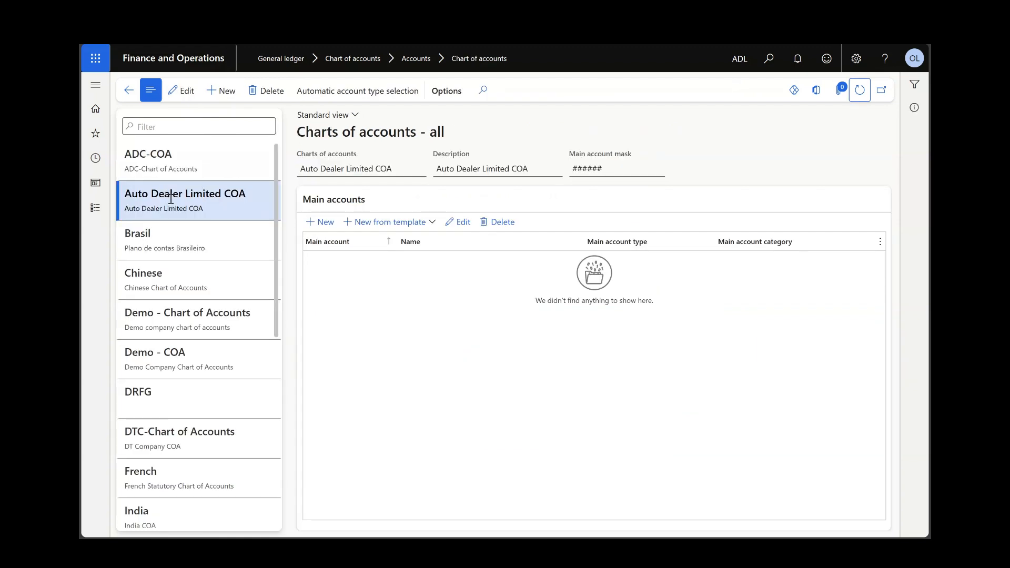
Step: Refresh the Auto Dealer Limited COA chart of accounts and compare its main account mask with the Rent expense account's number
click(170, 200)
click(859, 92)
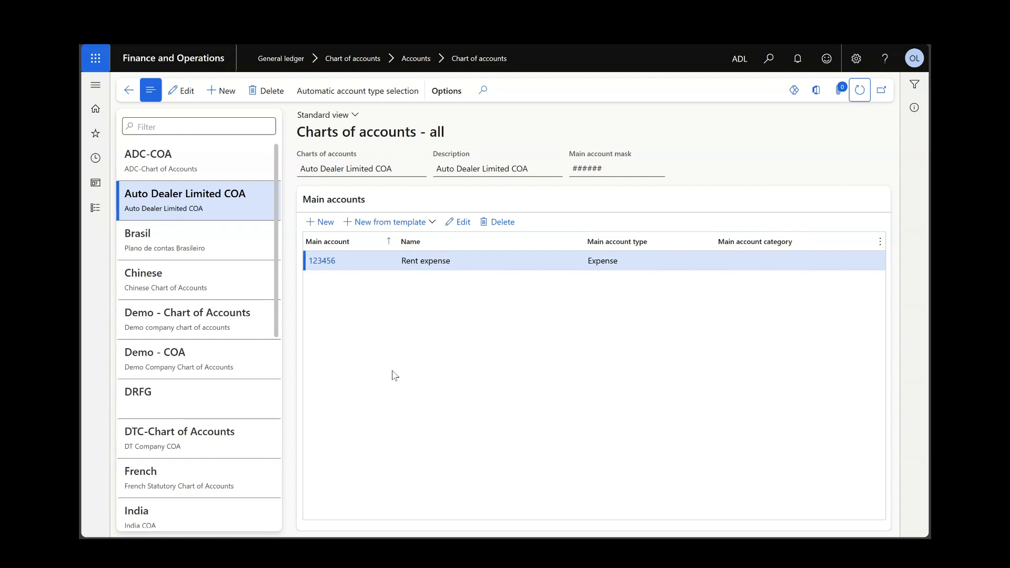
click(593, 168)
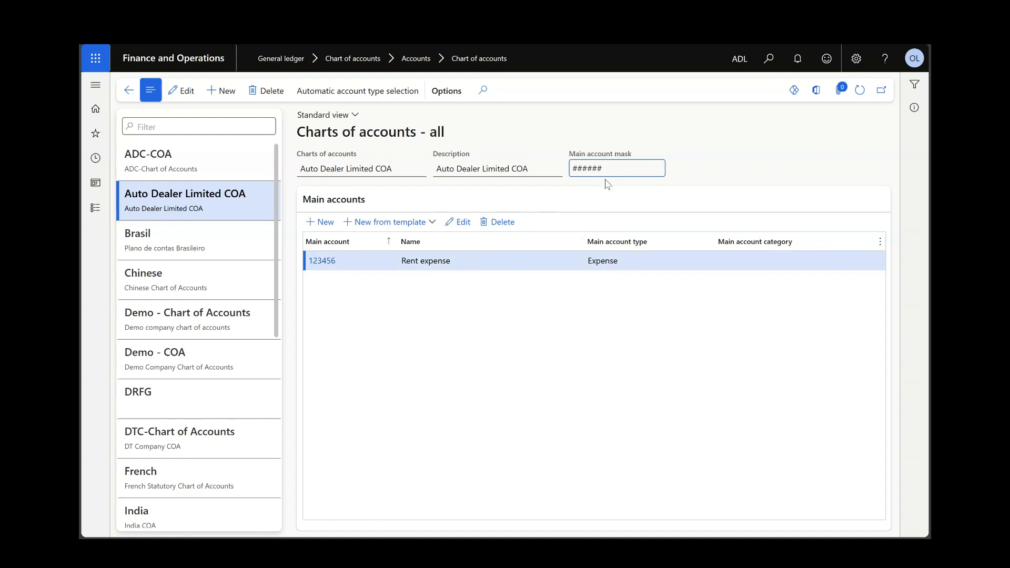
click(322, 261)
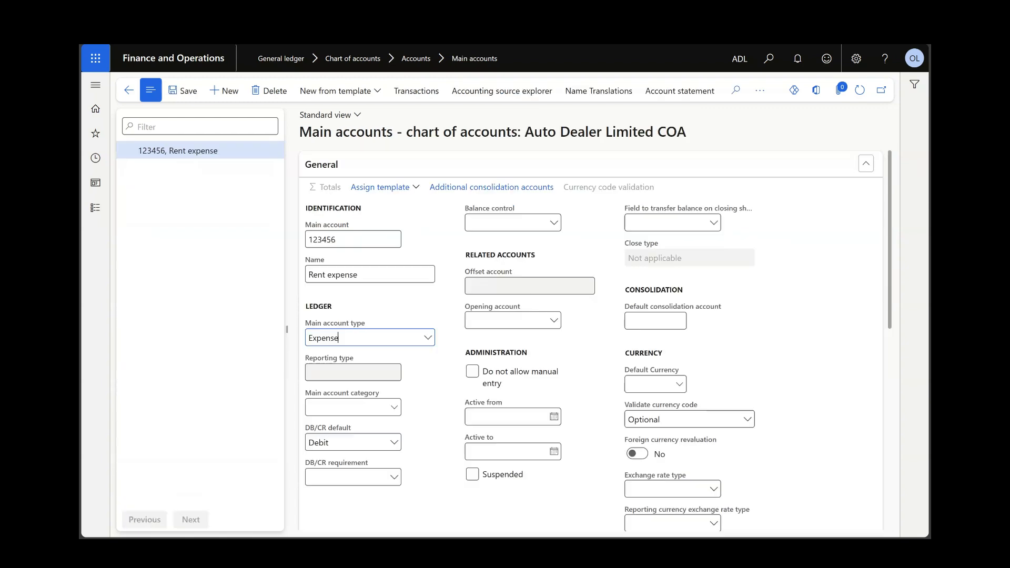
Step: Try to save the Rent expense account with the shortened number 12345
click(363, 239)
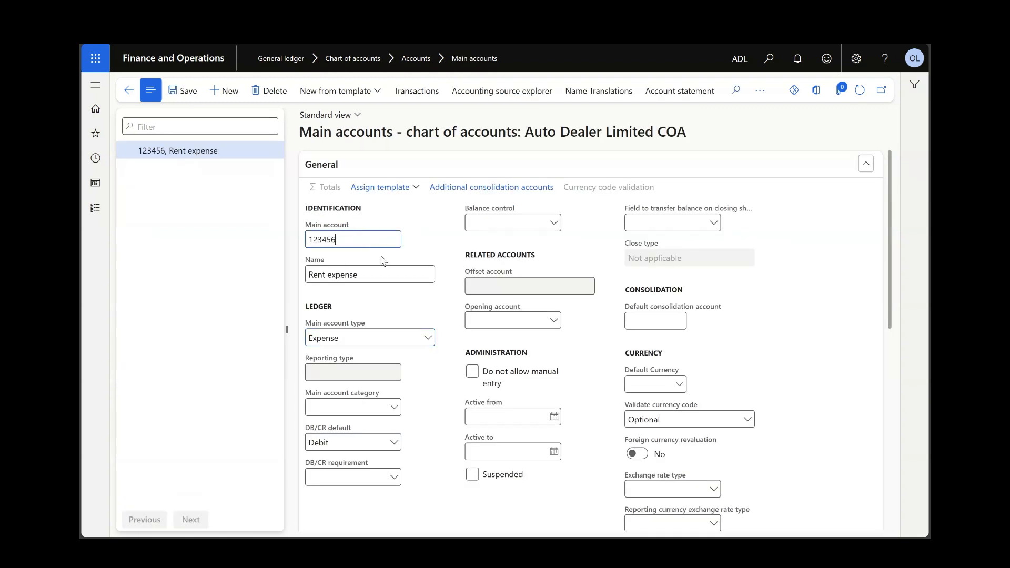
key(BackSpace)
click(181, 91)
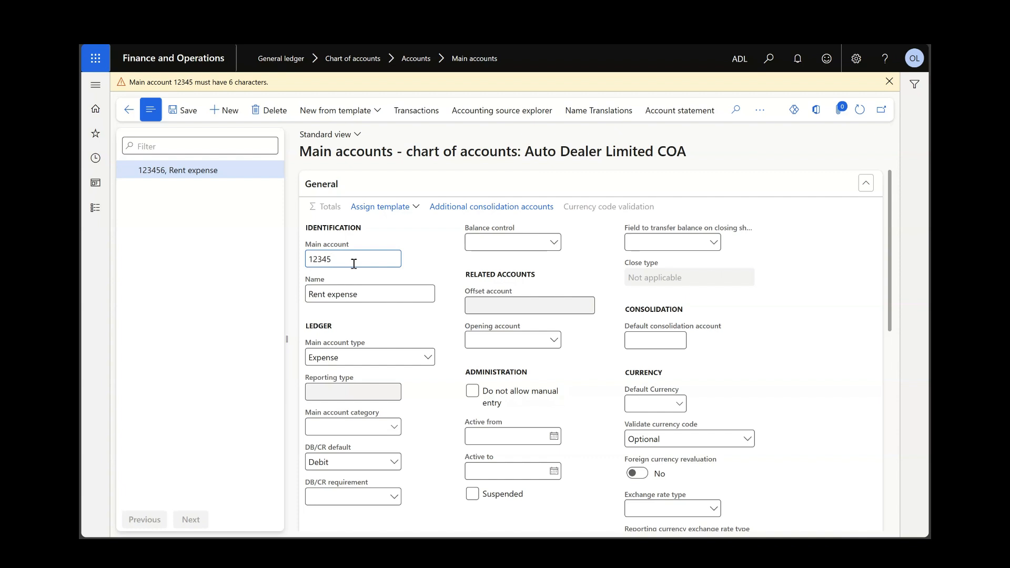
Step: Dismiss the warning and try to save the Rent expense account with the seven-digit number 1234567
text(67)
click(889, 81)
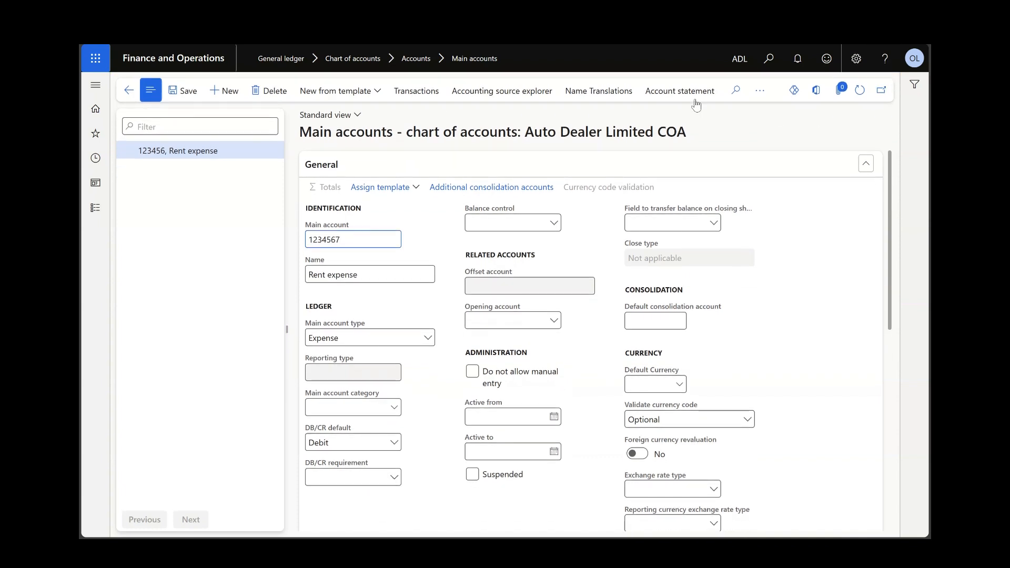
click(182, 92)
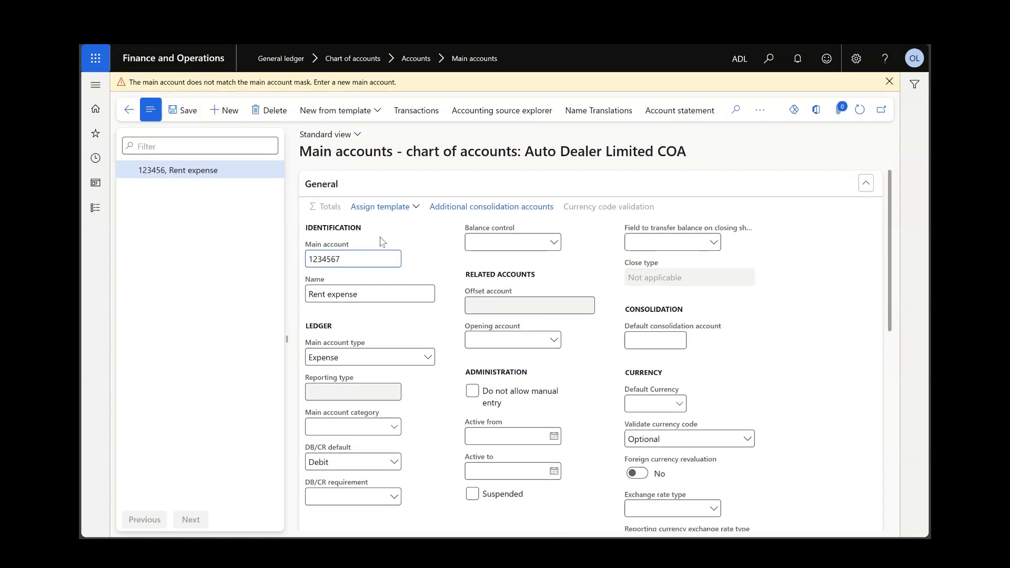
Step: Restore the Rent expense account's number to 123456 and save it
click(375, 264)
key(BackSpace)
click(183, 110)
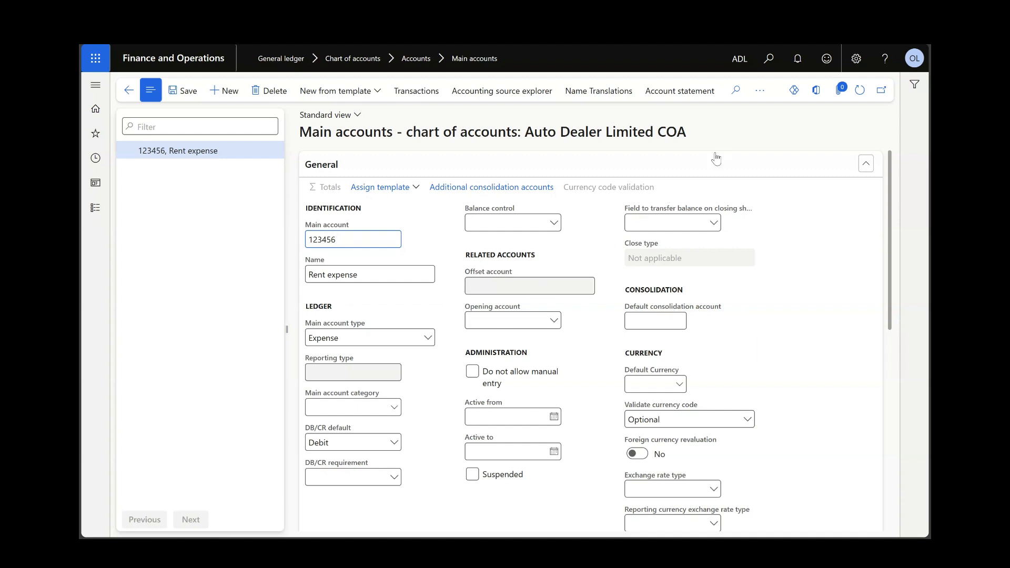
Step: Download the Main account (Auto Dealer Limited COA) workbook through Open in Excel, and open it in Excel
click(817, 92)
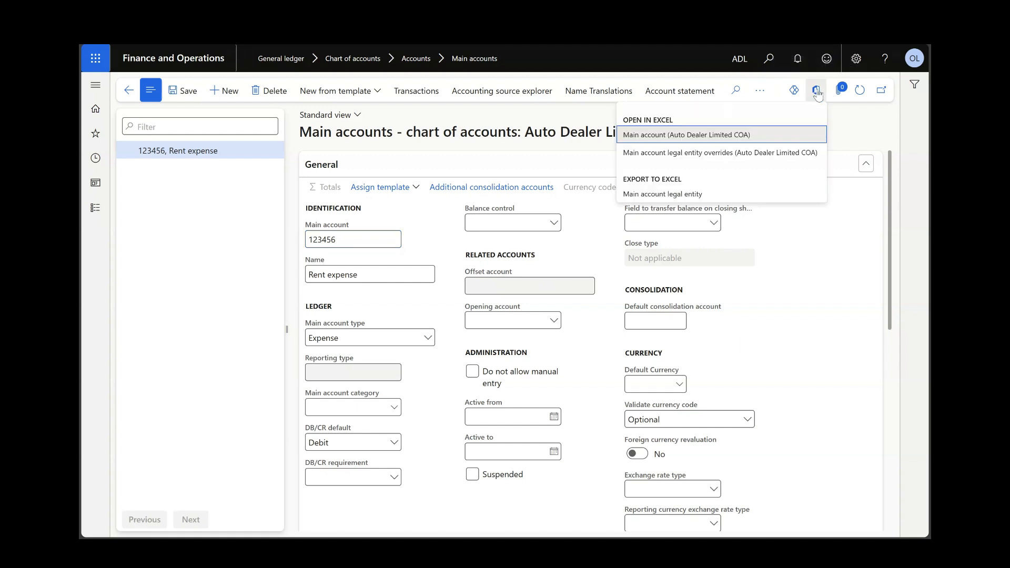
click(670, 136)
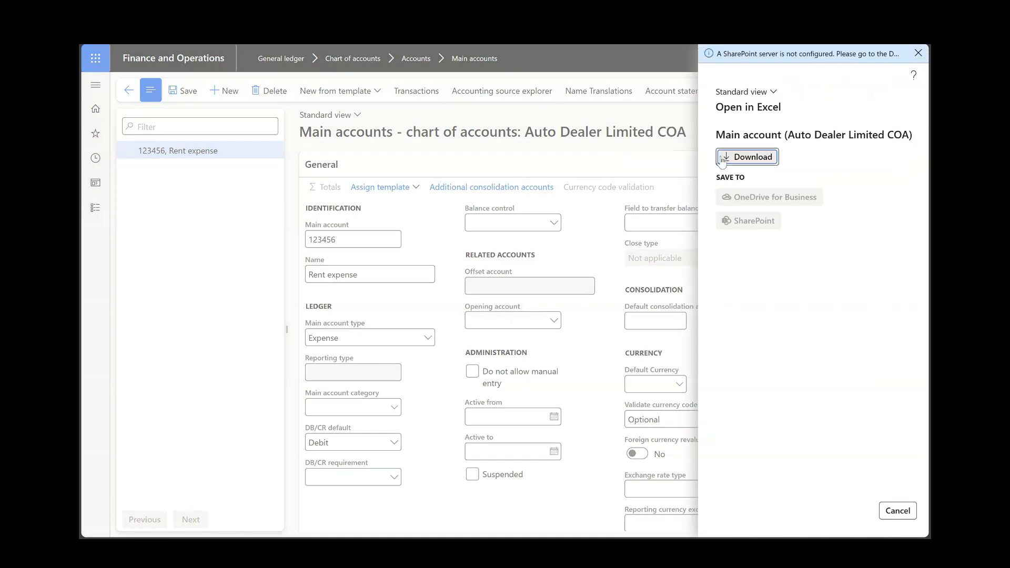
click(747, 157)
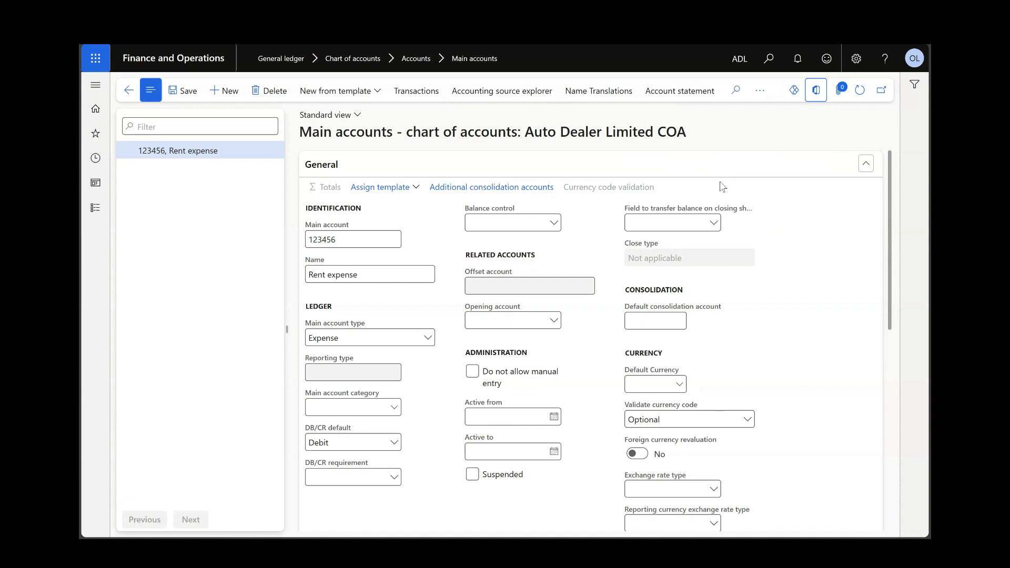
click(694, 91)
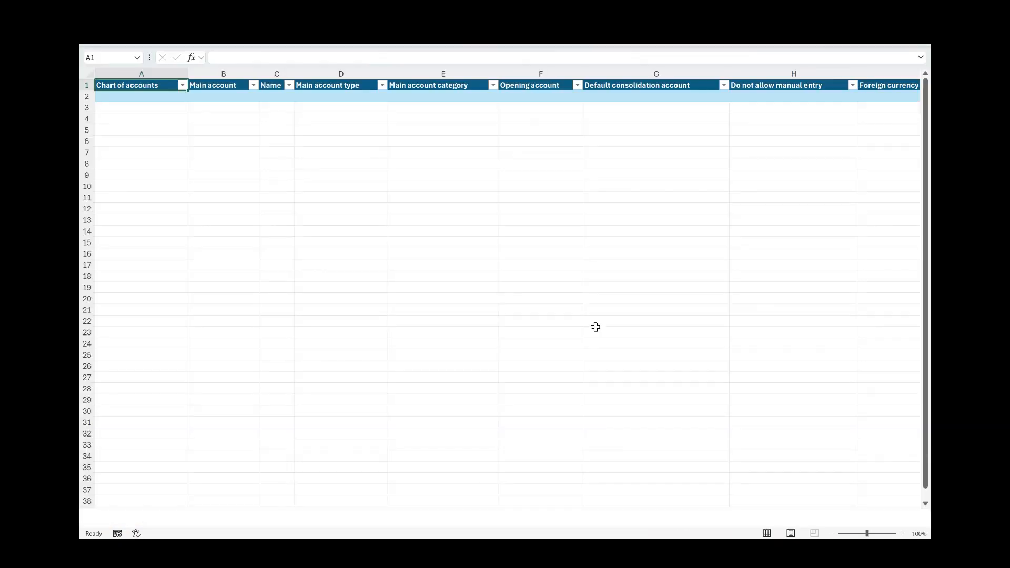
click(555, 58)
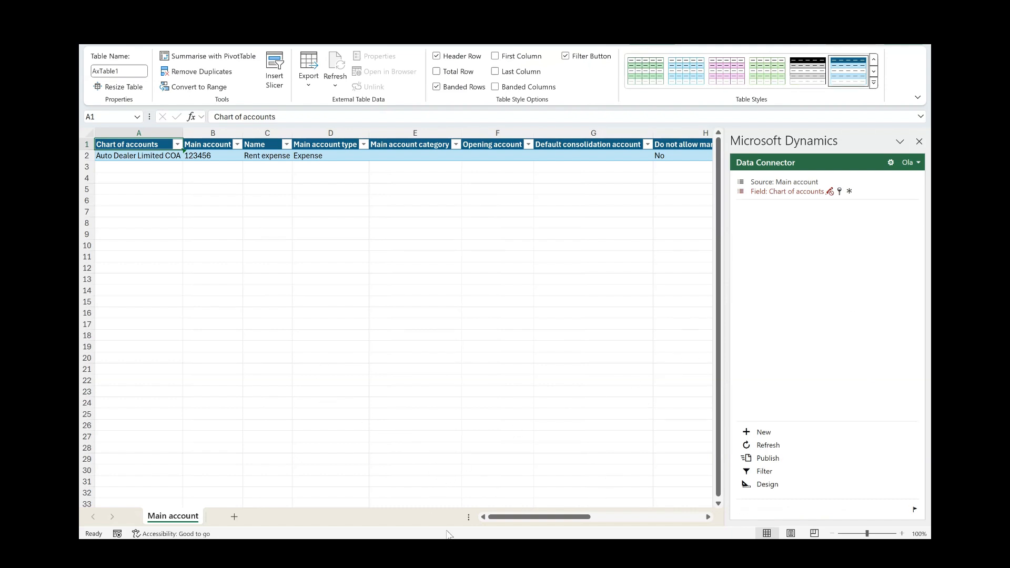
click(109, 156)
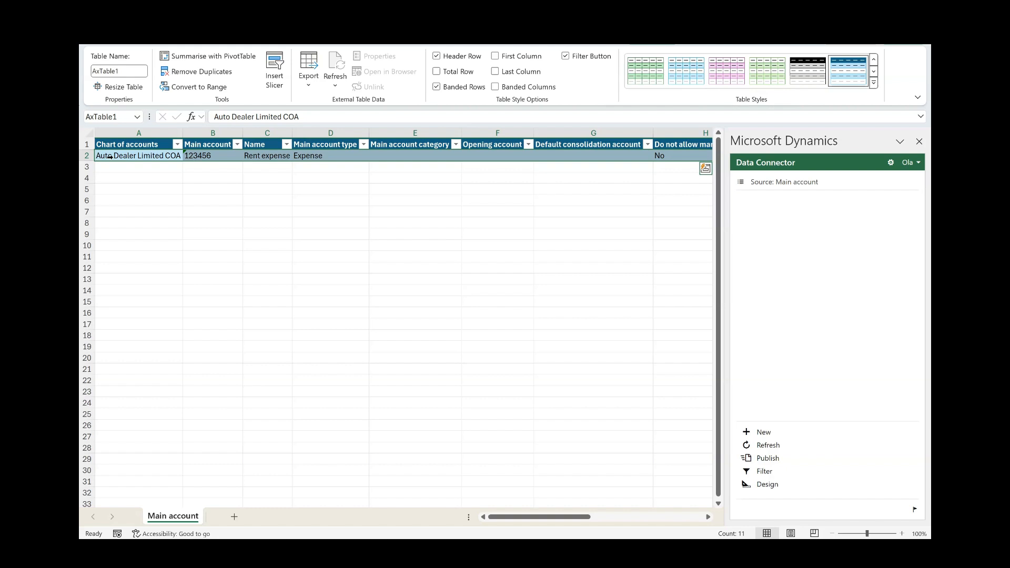
click(326, 279)
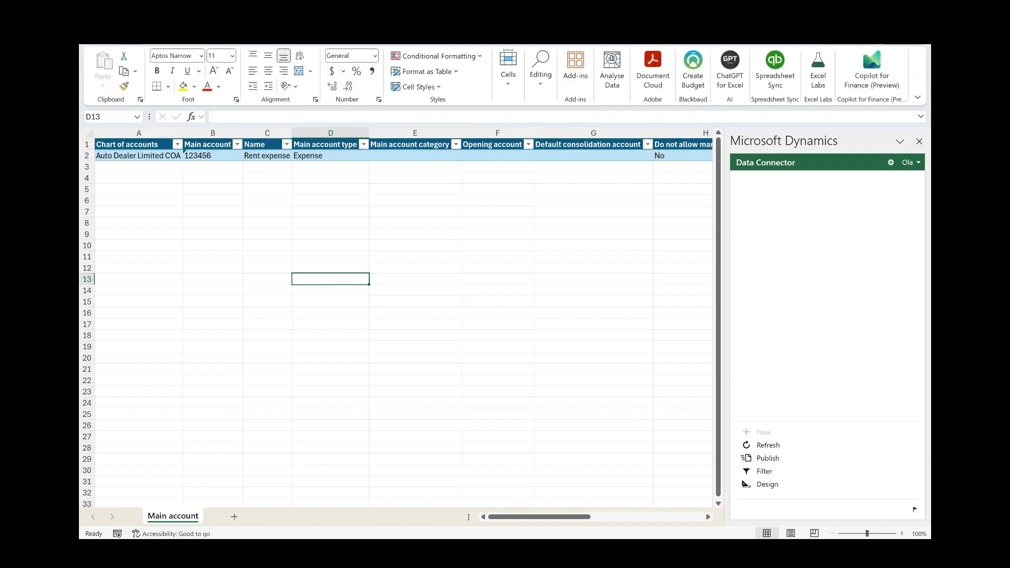
Step: Switch to the Book1 workbook and copy all data rows of its Auto Dealer Limited COA main accounts table
mouse_move(413, 550)
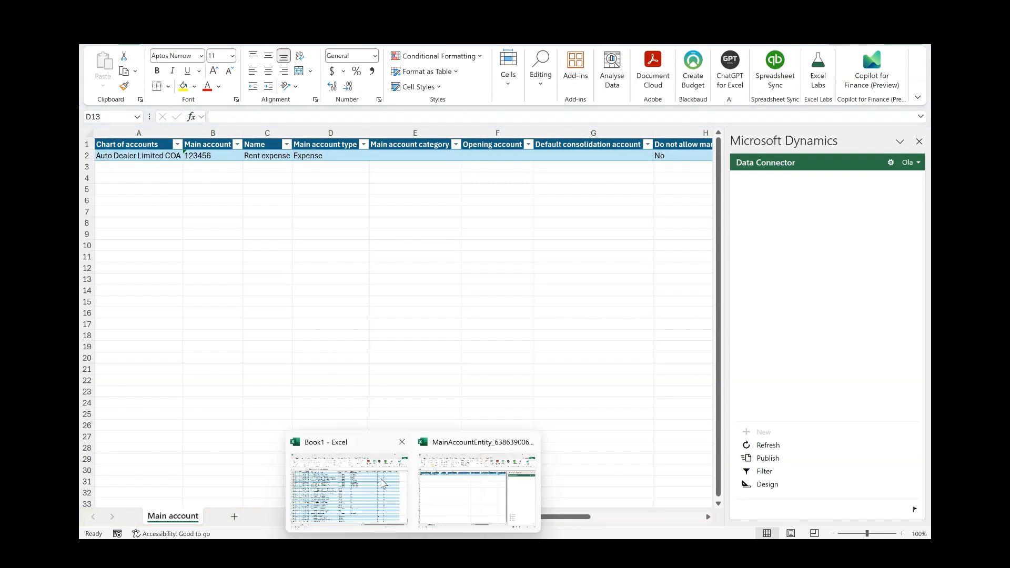
click(381, 479)
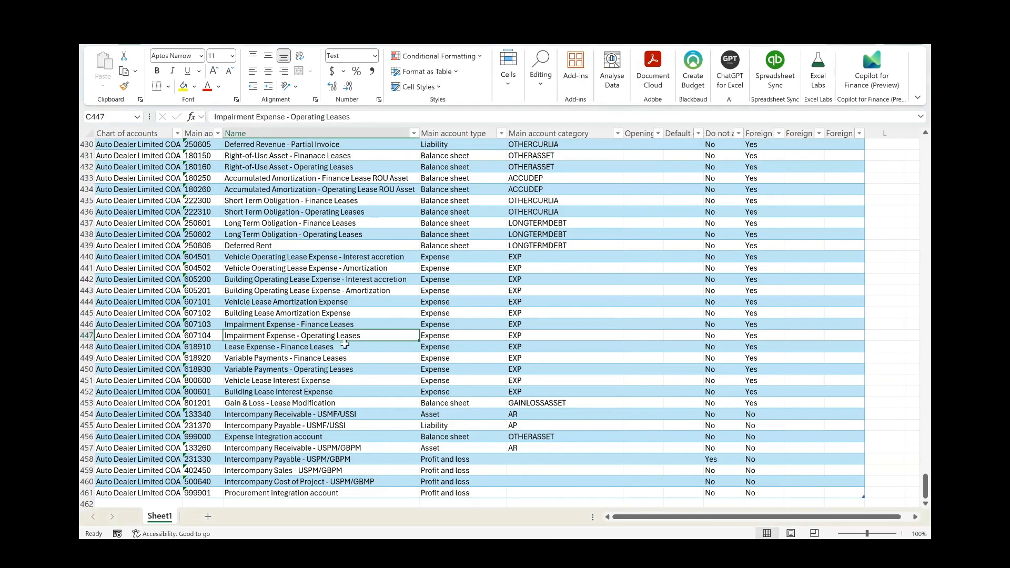
scroll(344, 345, up, 3)
scroll(345, 344, up, 9)
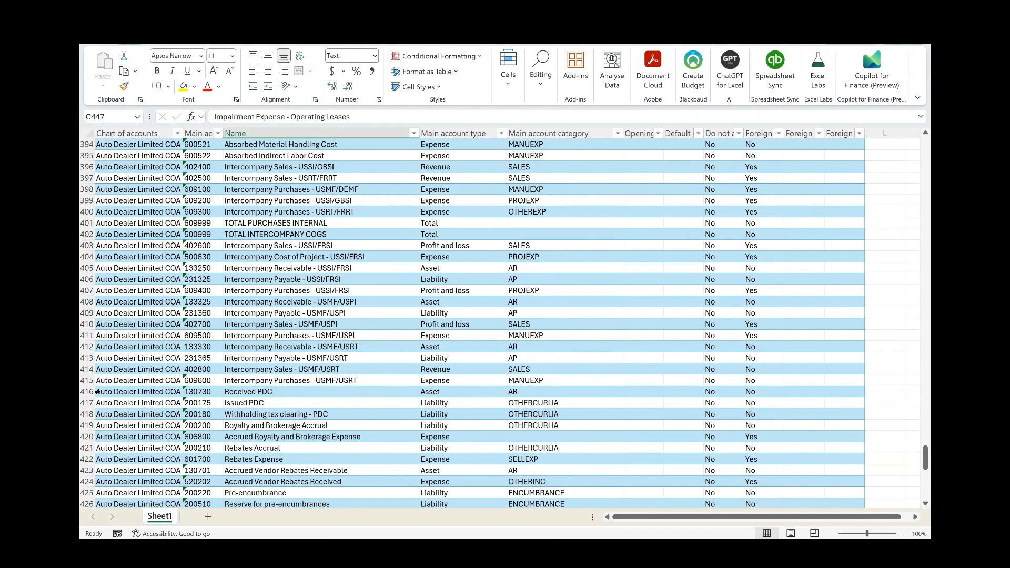
key(ctrl+Up)
key(Left)
key(Left)
key(Down)
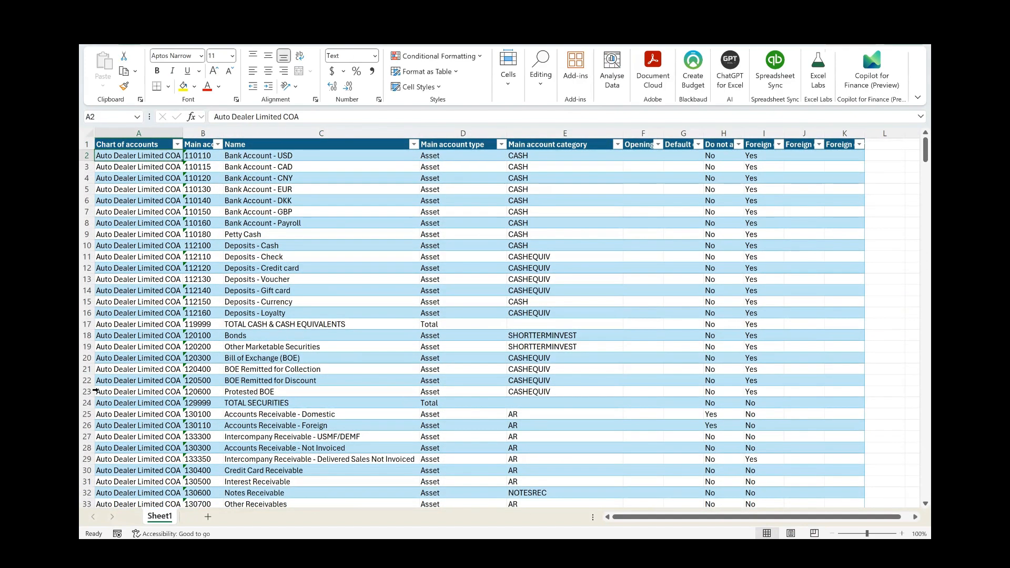
key(ctrl+shift+Down)
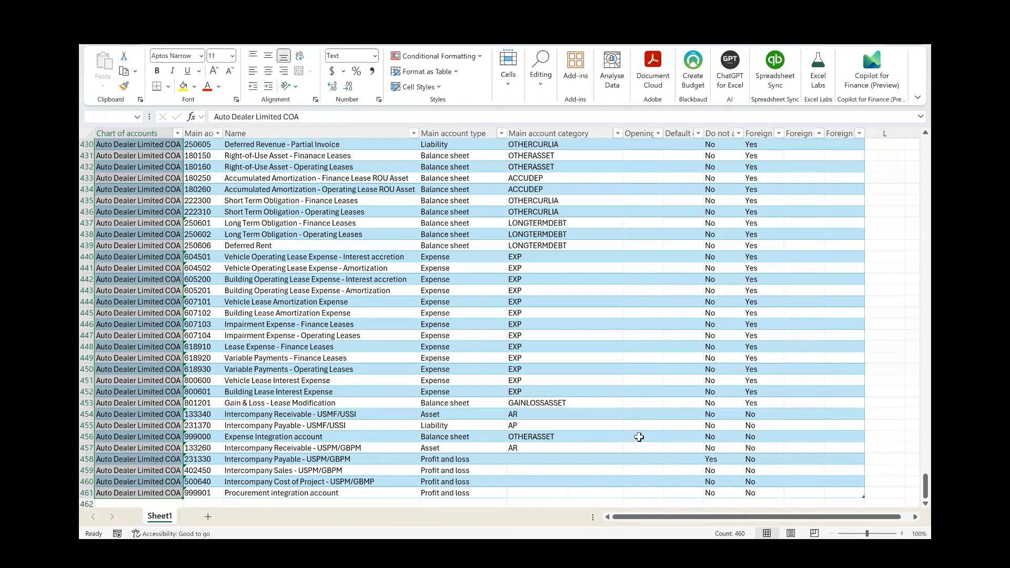
key(ctrl+a)
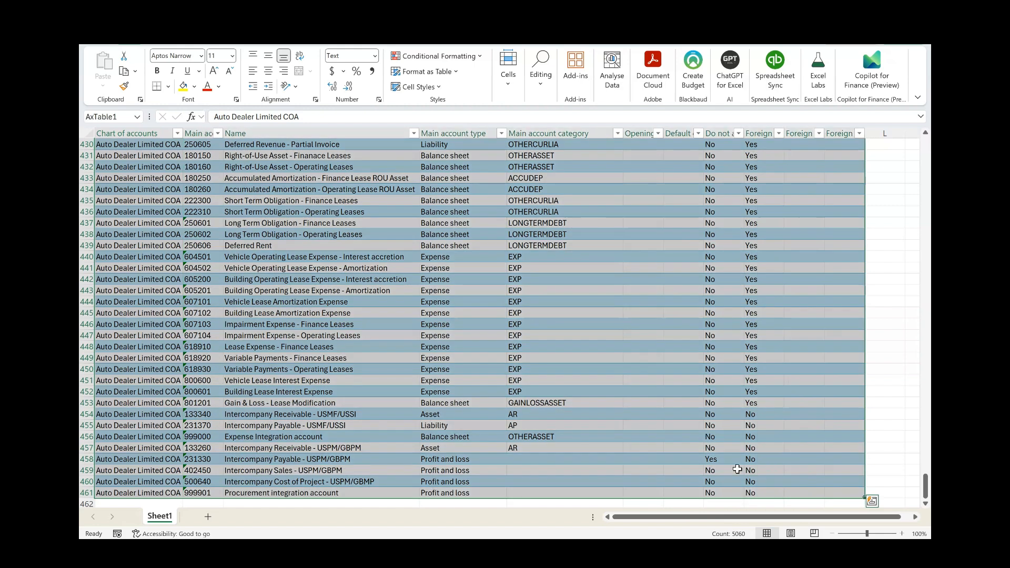
key(ctrl+c)
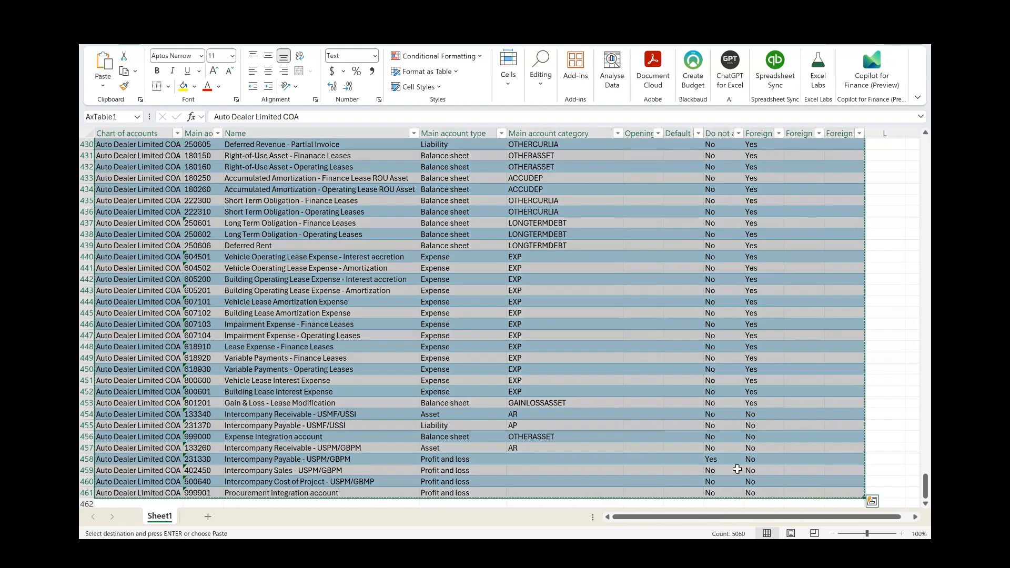
Step: Paste the copied main accounts as values from cell A2 of the Main account sheet in the downloaded MainAccountEntity workbook
key(alt+Tab)
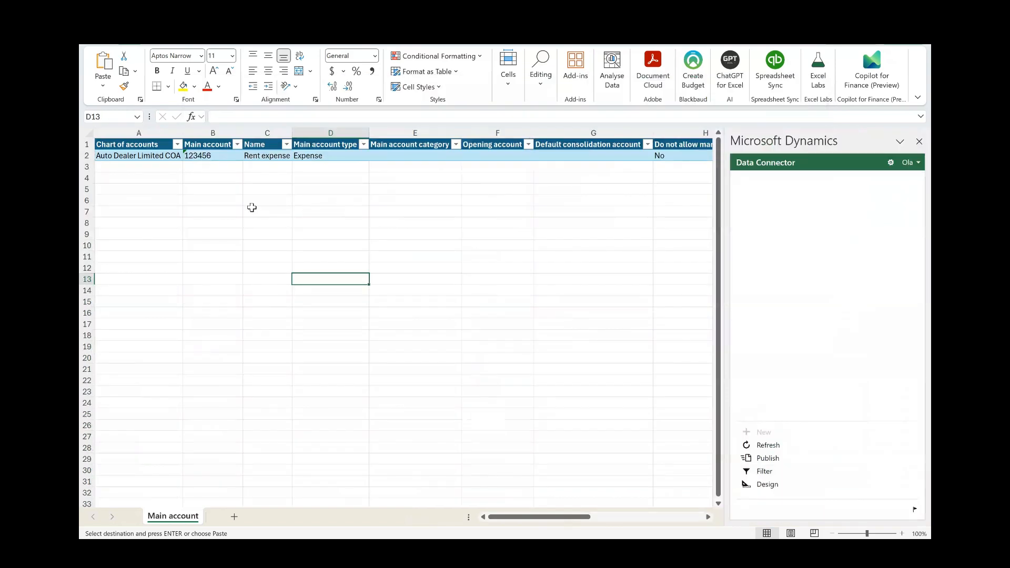
click(104, 156)
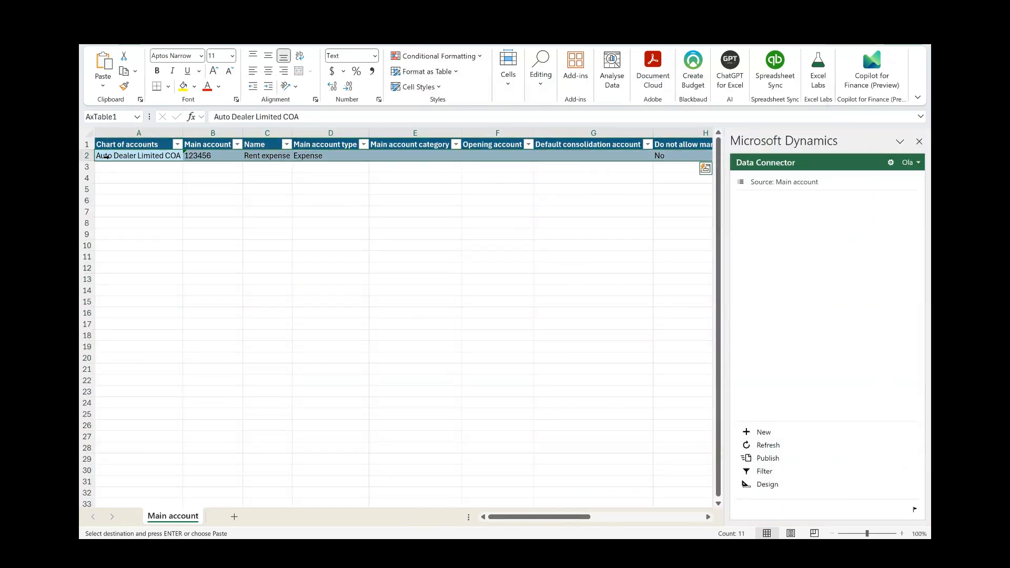
right_click(105, 156)
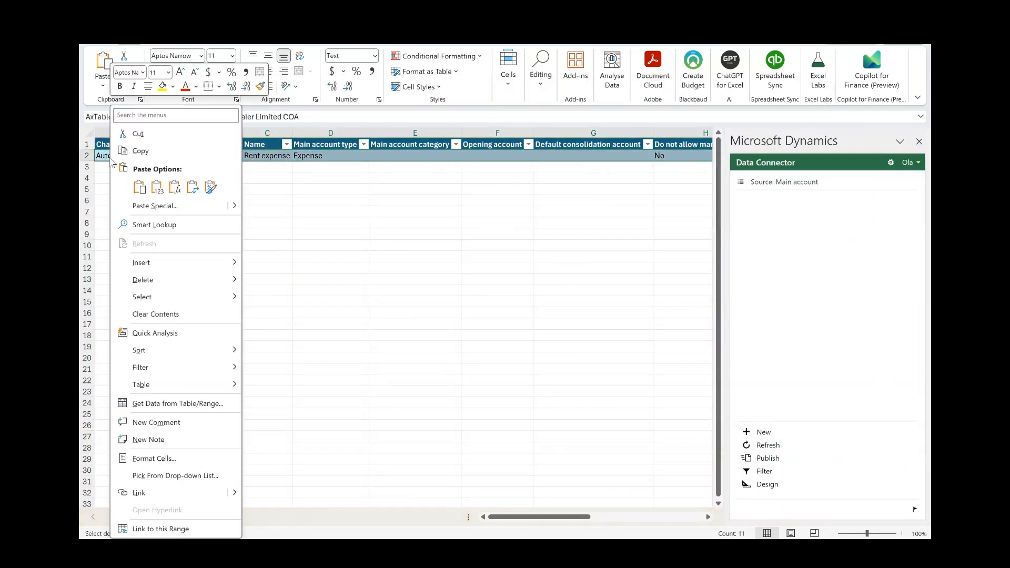
click(157, 186)
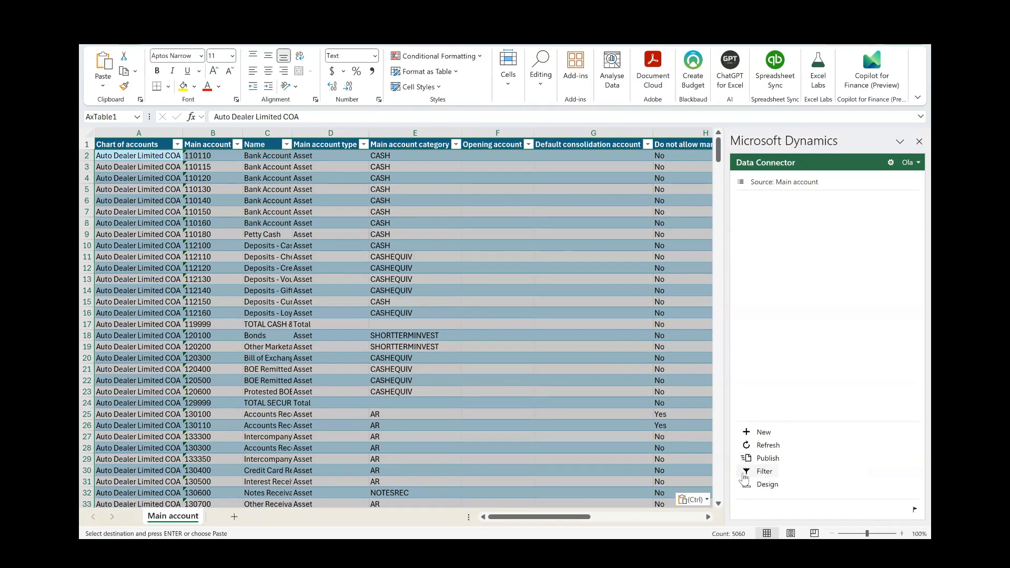
Step: Publish the pasted main accounts through the Data Connector and return to the Main accounts page in Finance and Operations
click(768, 458)
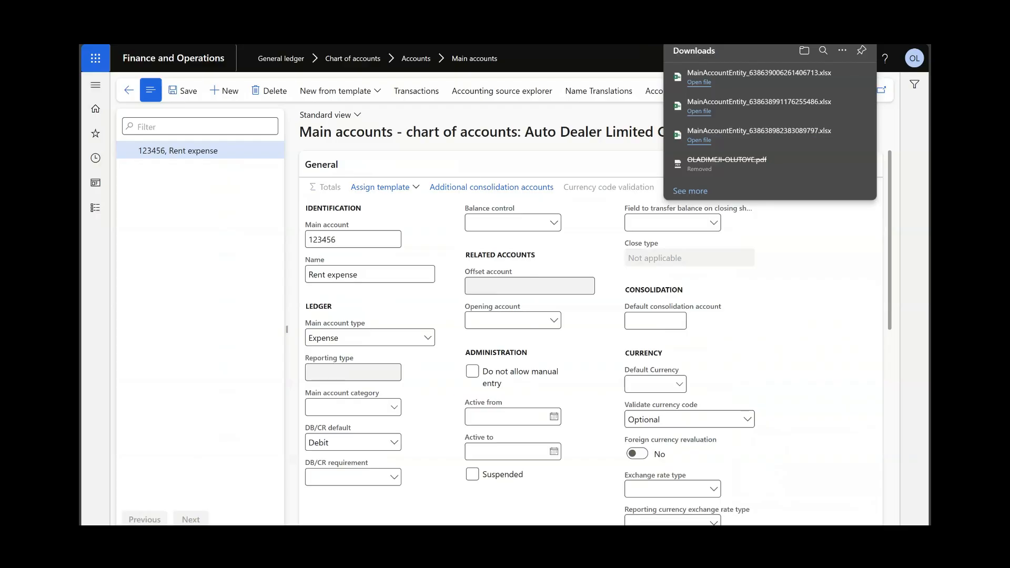
click(231, 277)
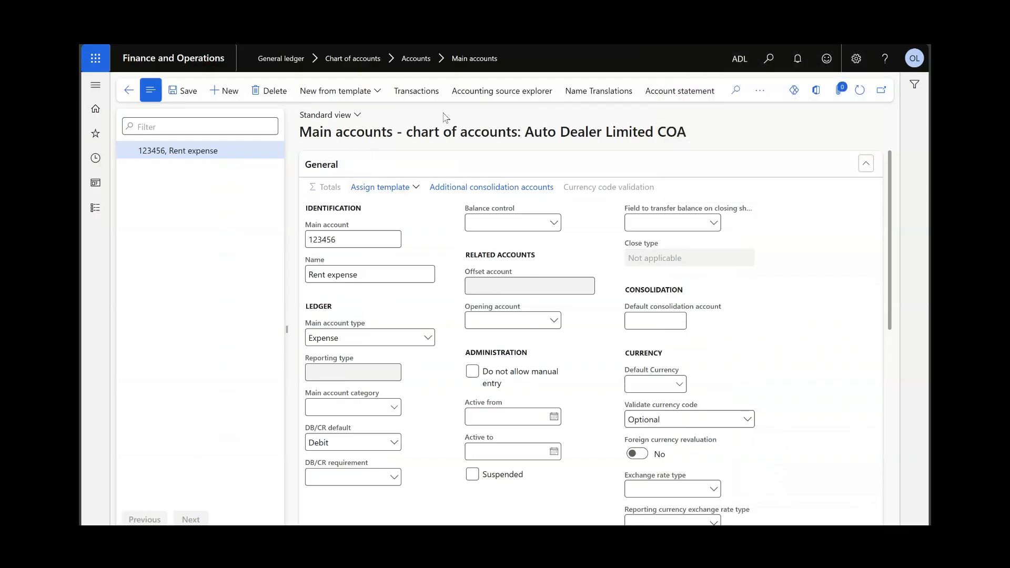
Step: Refresh the Main accounts page to check the published accounts, and refresh the Auto Dealer Limited COA record on the Charts of accounts page
click(859, 94)
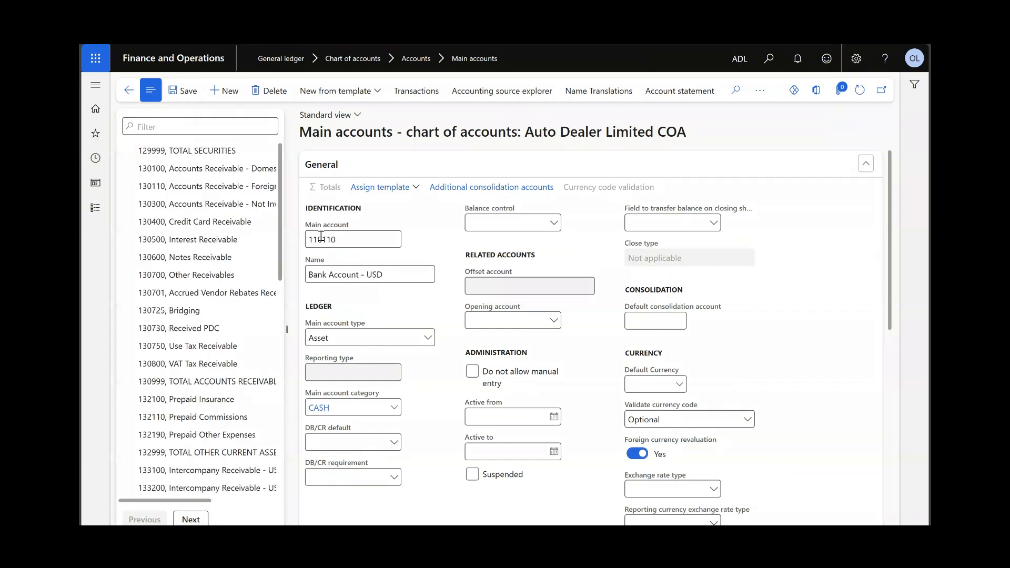
scroll(189, 191, down, 1)
scroll(189, 190, down, 4)
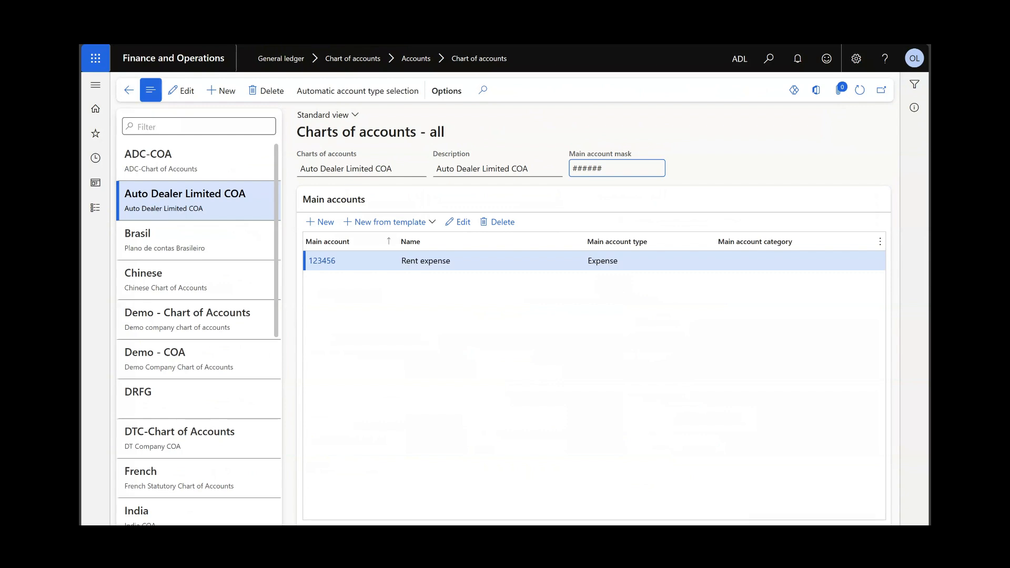
click(859, 91)
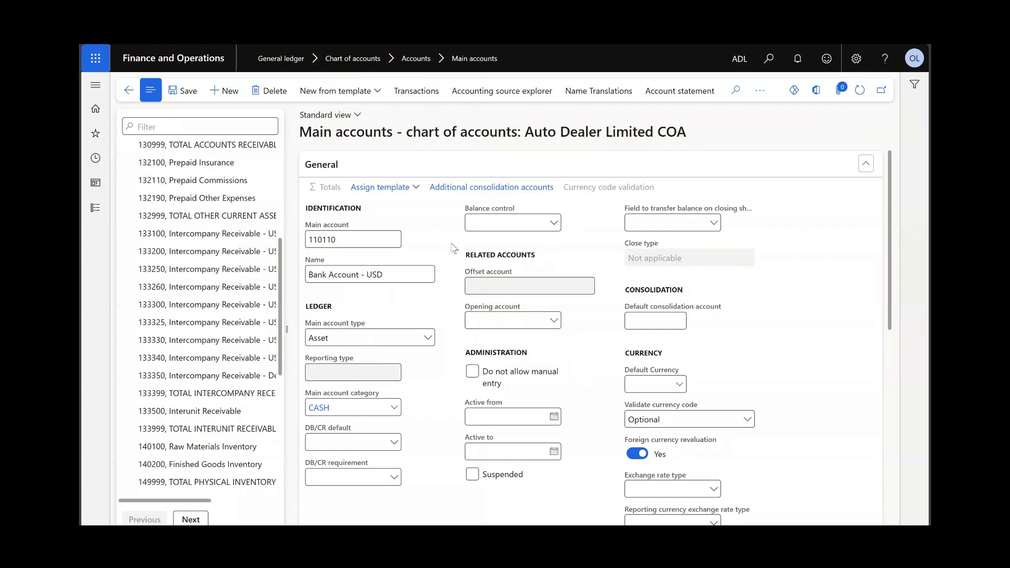
Step: Review the Bank Account - USD main account's balance control, opening account and DB/CR default options, and its legal entity override and posting validation sections
click(472, 222)
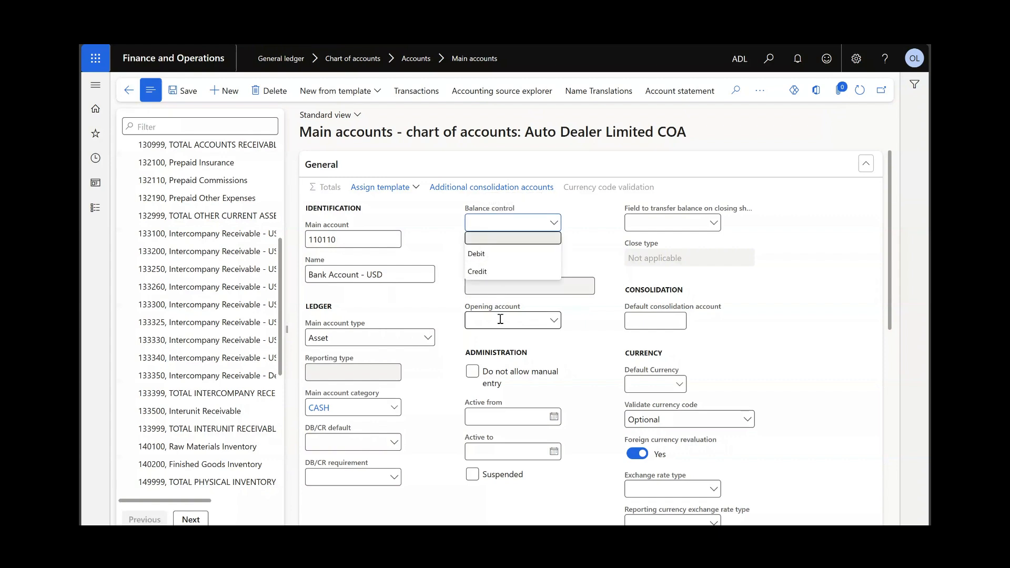
click(588, 250)
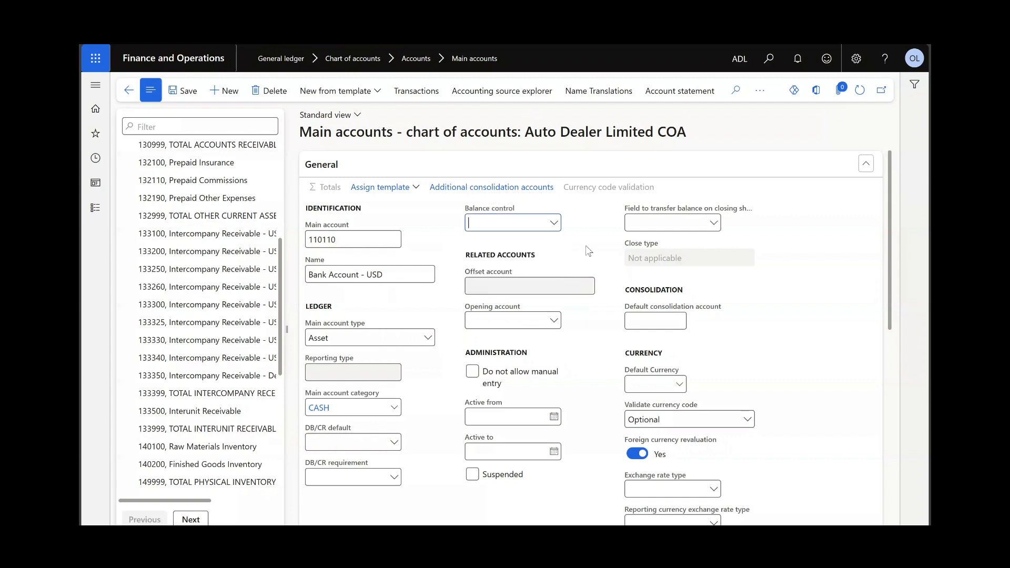
click(518, 321)
scroll(743, 243, down, 1)
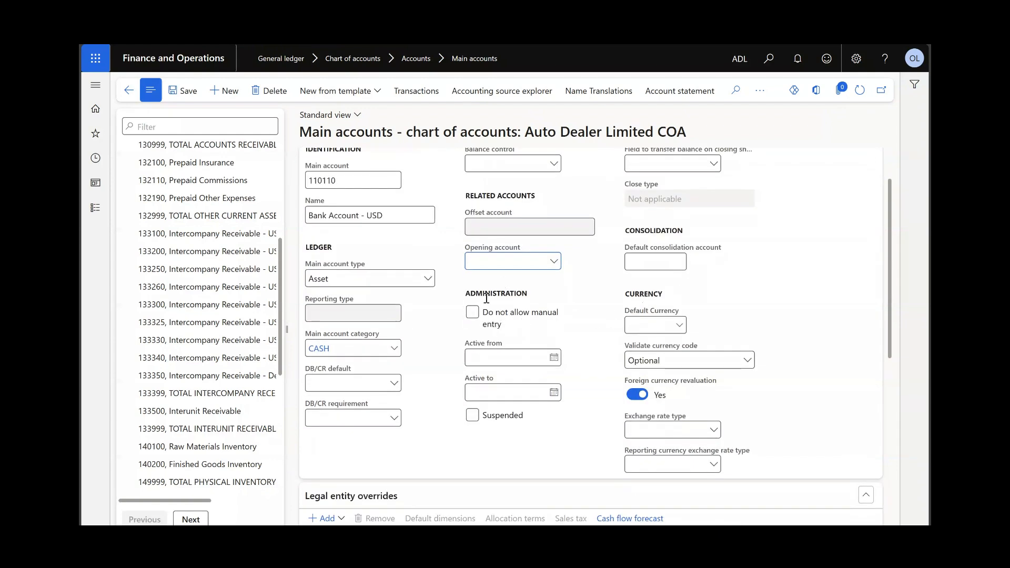
click(337, 383)
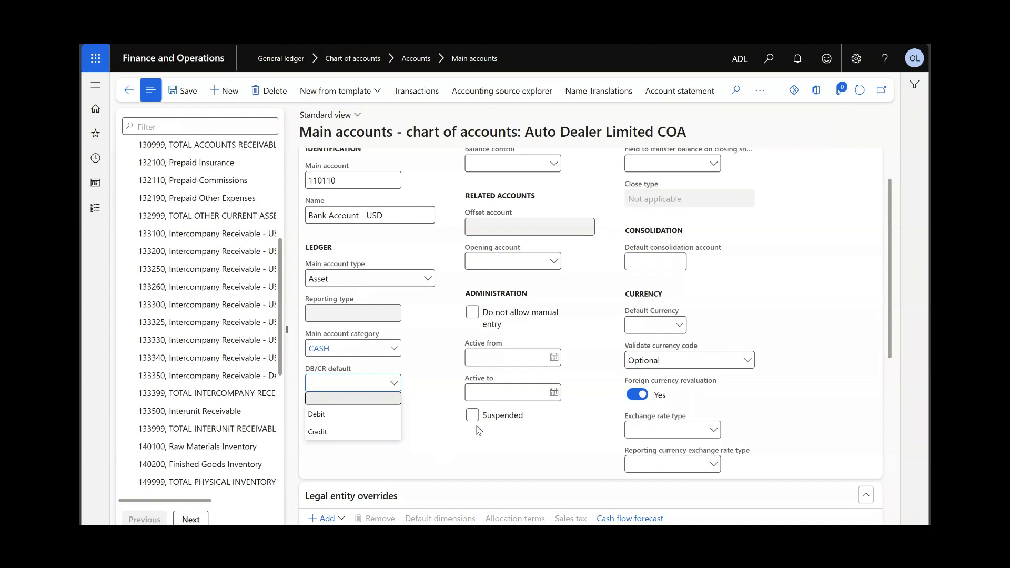
scroll(479, 429, down, 5)
scroll(479, 423, down, 1)
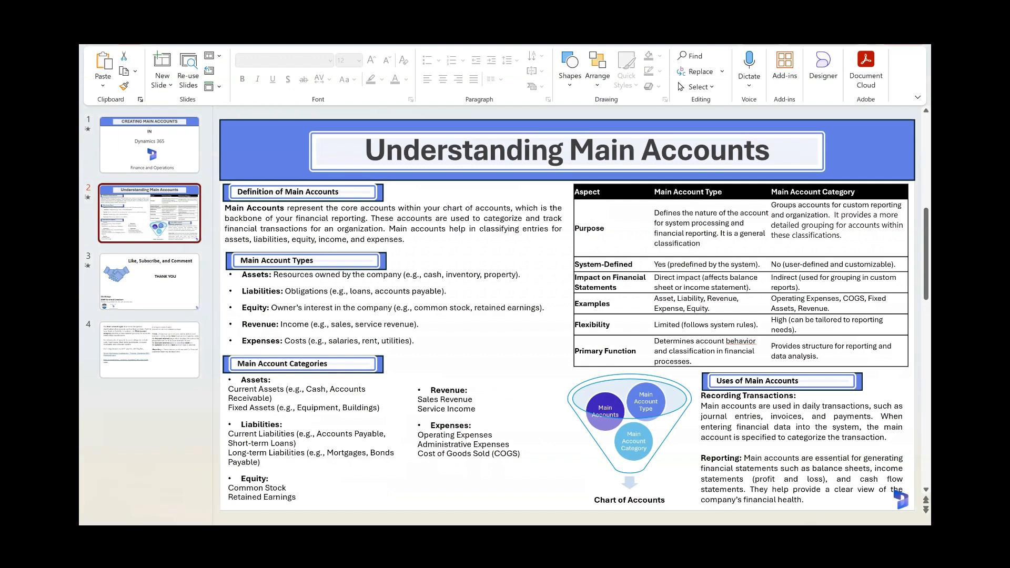
Step: Play the Understanding Main Accounts slide as a slide show in PowerPoint, exit it, and return to the Main accounts page in Finance and Operations
click(839, 521)
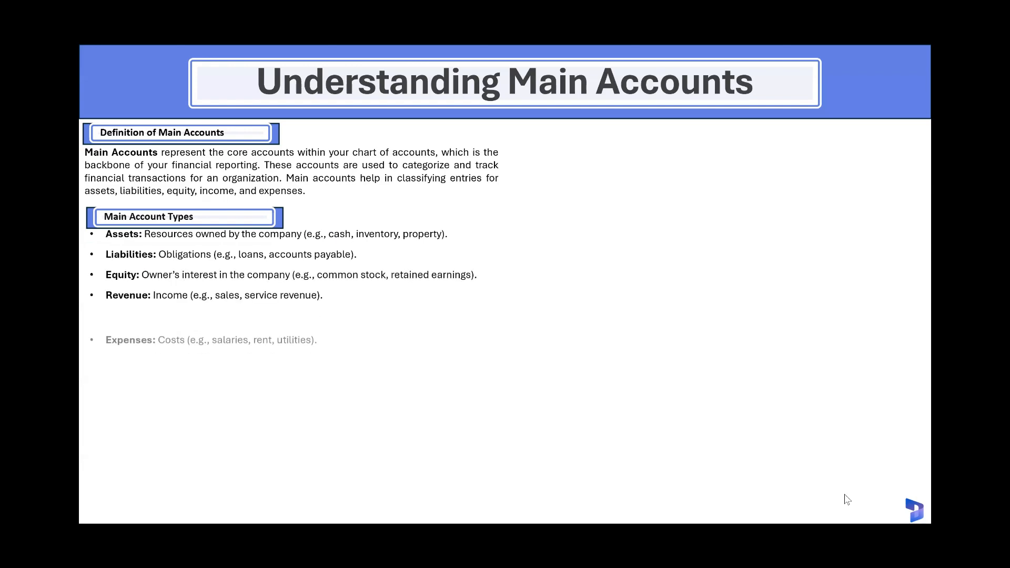
key(Escape)
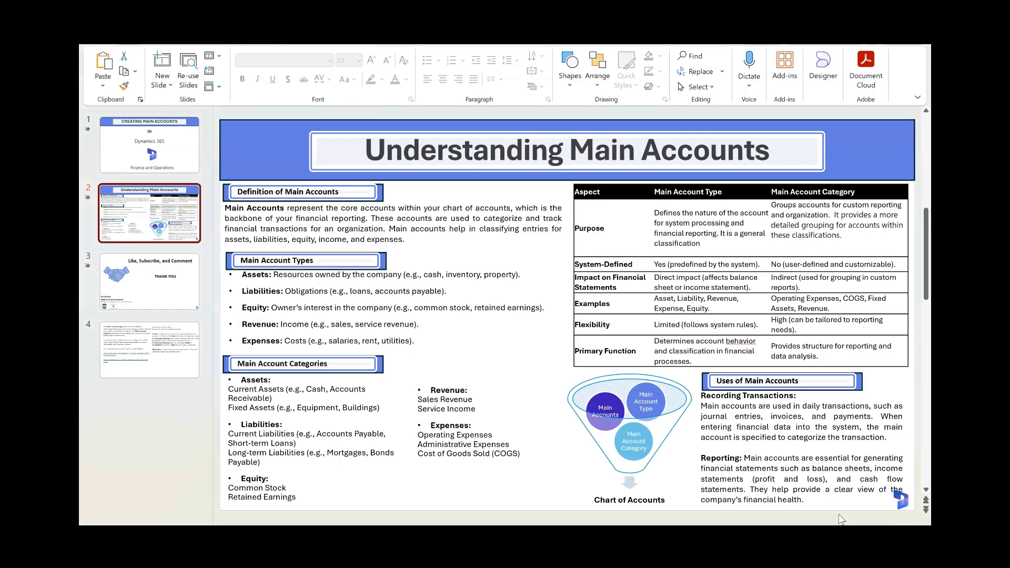
key(alt)
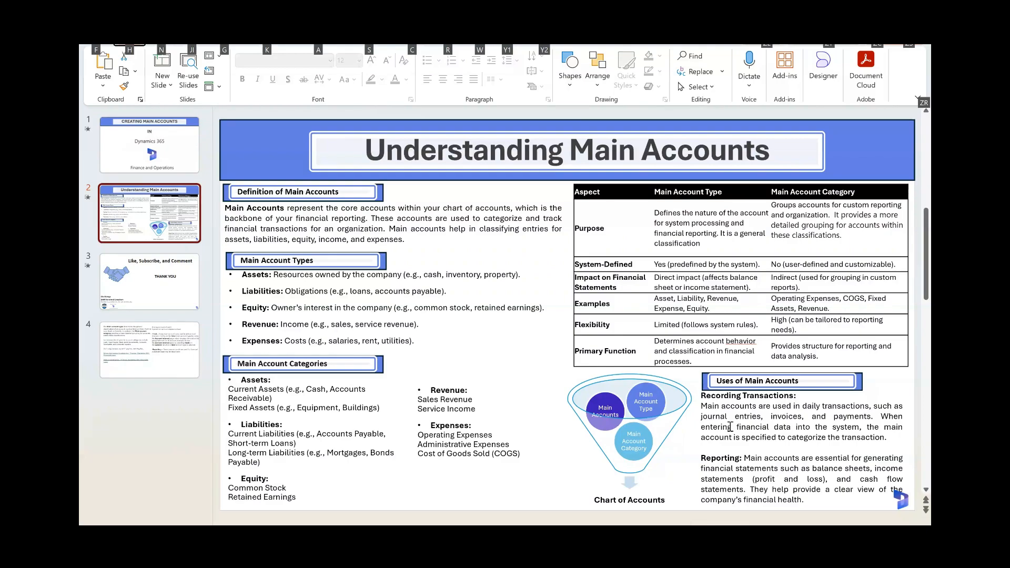
key(alt+Tab)
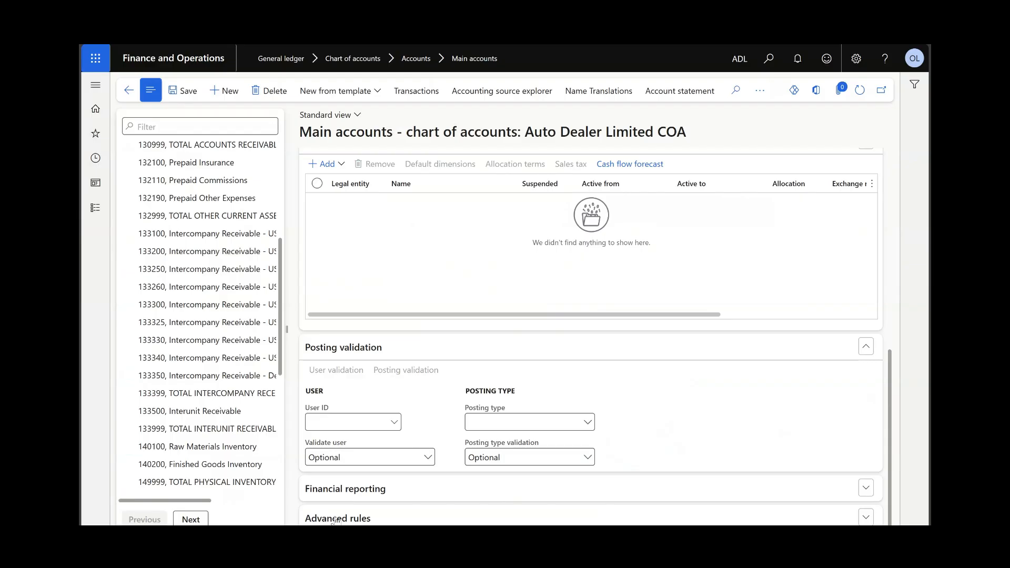
Step: Switch to PowerPoint and present the Understanding Main Accounts slide, revealing the definition of main accounts and the account types heading
click(95, 213)
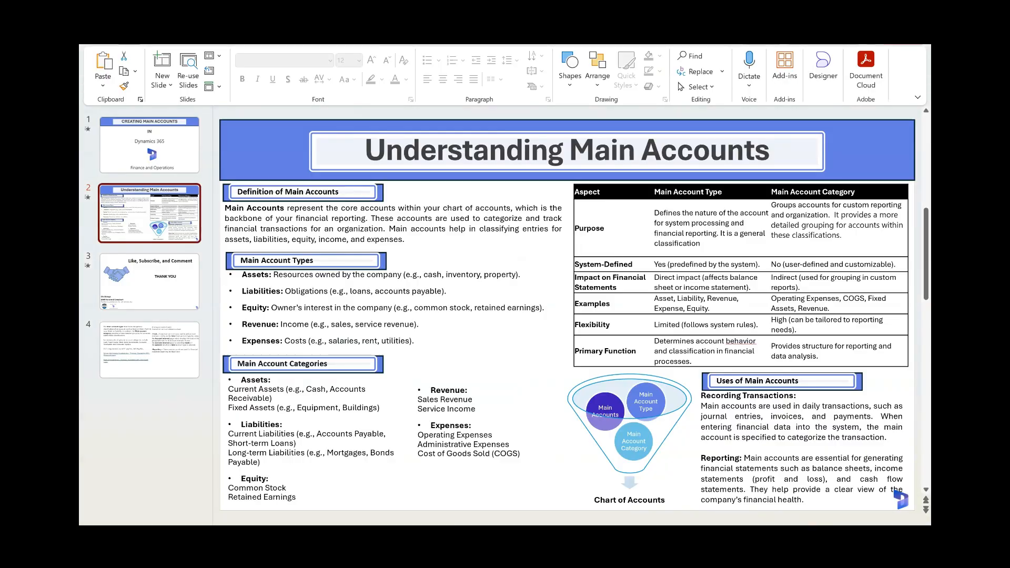
click(772, 531)
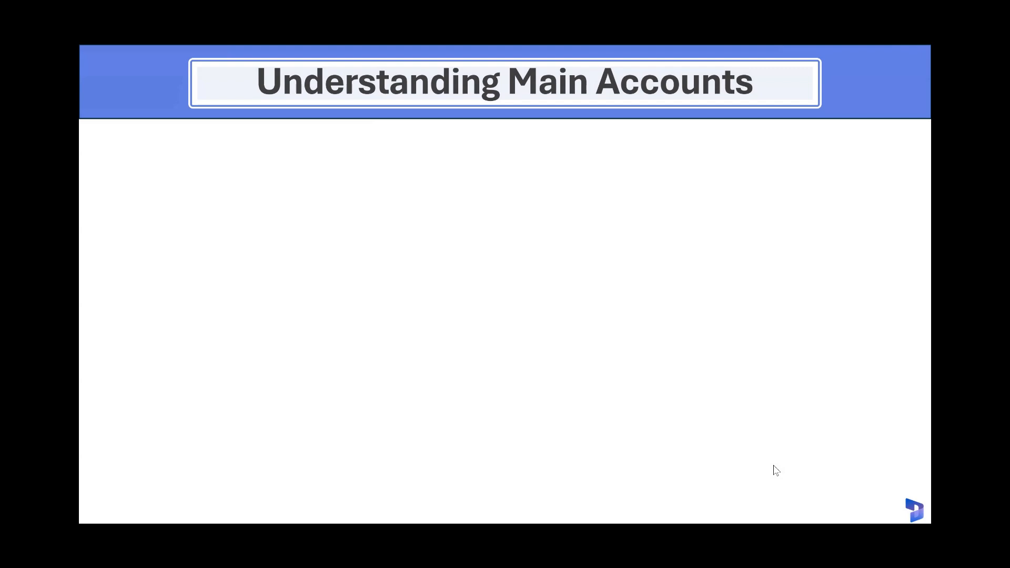
click(774, 466)
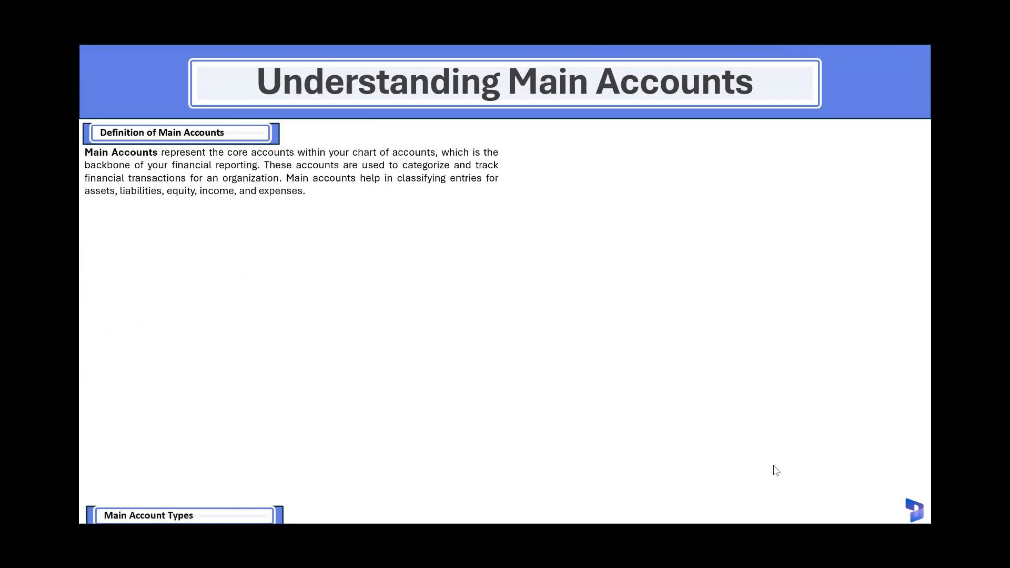